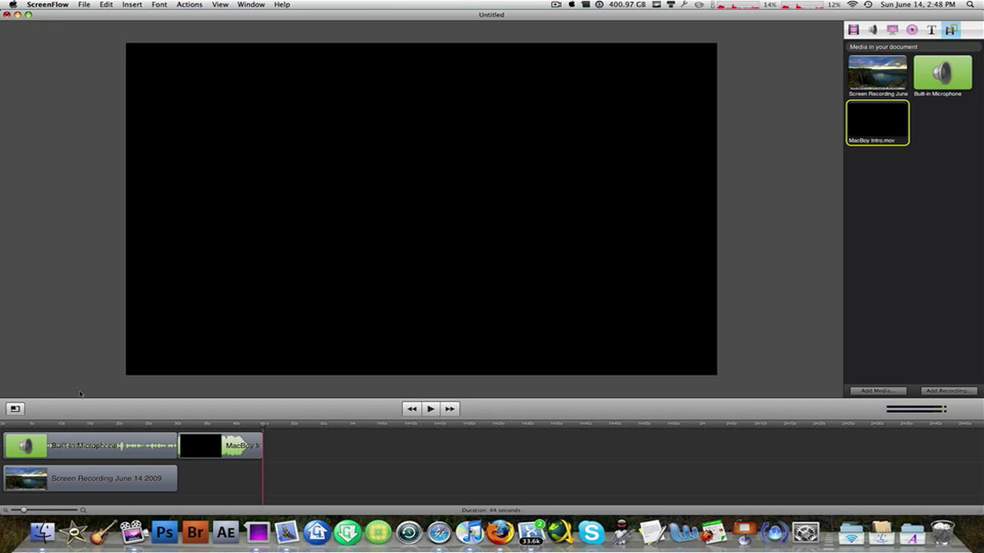
Scrub the playhead back into the MacBoy Intro.mov clip in the preview.
{"action": "mouse_move", "coordinate": [264, 425]}
{"action": "left_mouse_down"}
{"action": "mouse_move", "coordinate": [171, 425]}
{"action": "mouse_move", "coordinate": [262, 425]}
{"action": "left_mouse_up"}
Open the export dialog for ScreenFlow.mov and read the Use Motion Blur help tag.
{"action": "left_click", "coordinate": [83, 4]}
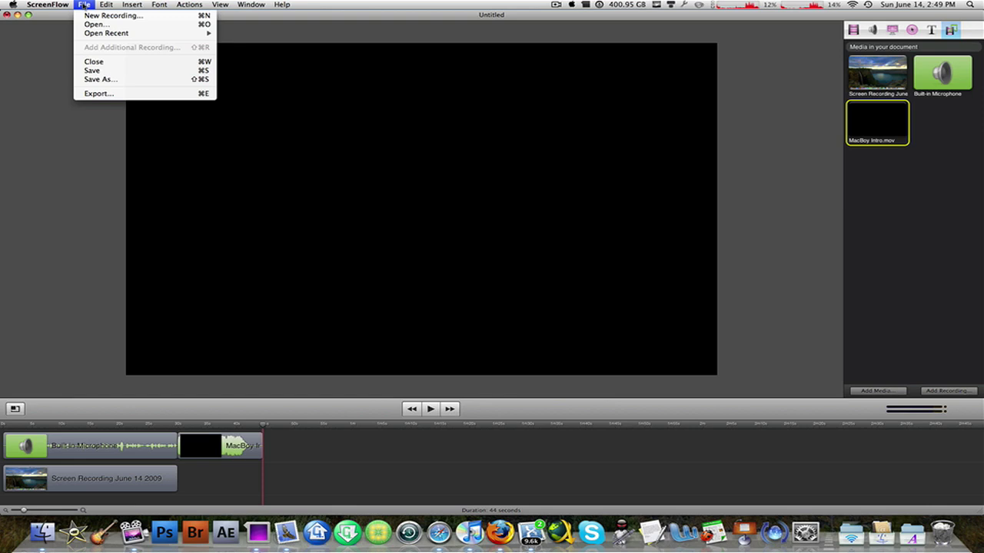
{"action": "left_click", "coordinate": [115, 94]}
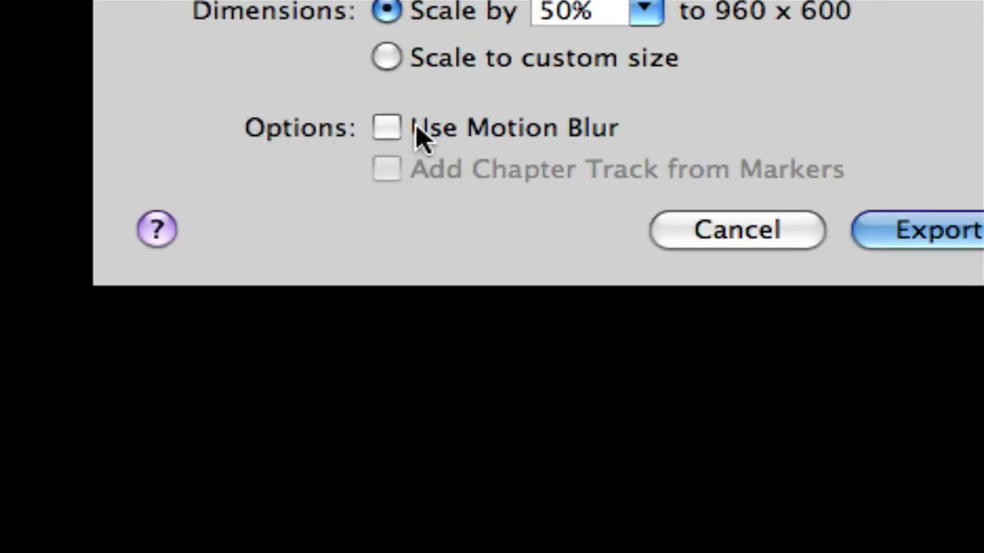
{"action": "mouse_move", "coordinate": [451, 136]}
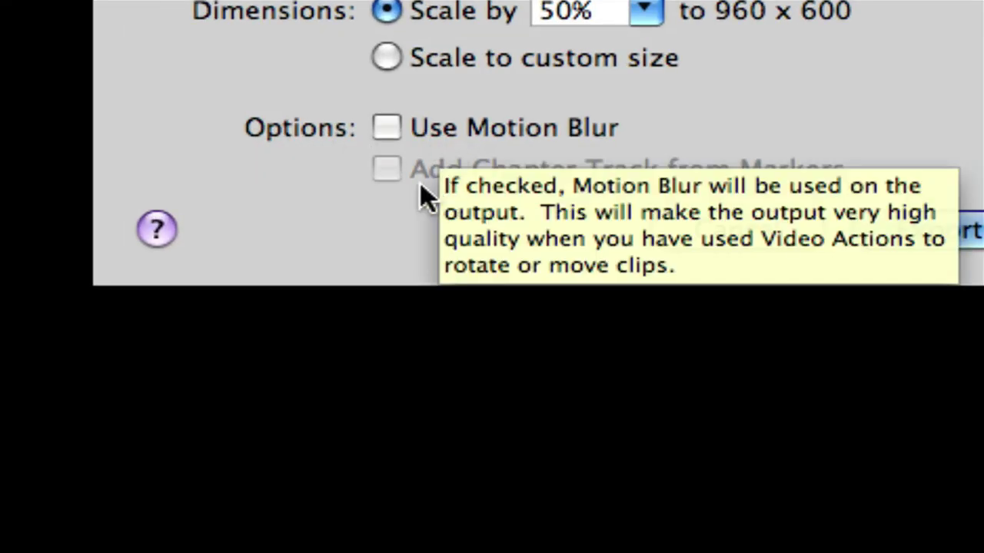
{"action": "mouse_move", "coordinate": [393, 179]}
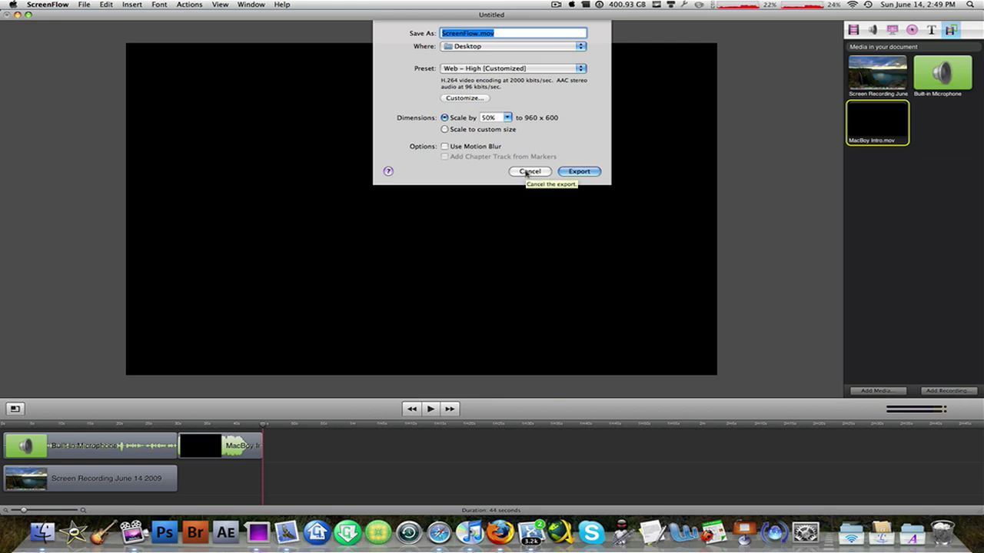
Cancel the export, switch to the desktop Space, and select Turn.mov and TurnBlur.mov.
{"action": "left_click", "coordinate": [527, 172]}
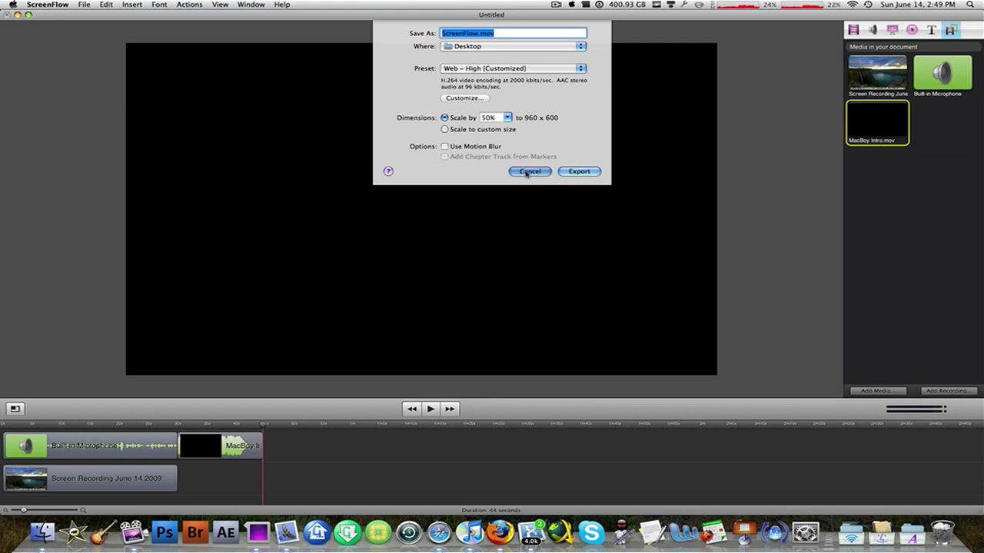
{"action": "key", "text": "ctrl+Right"}
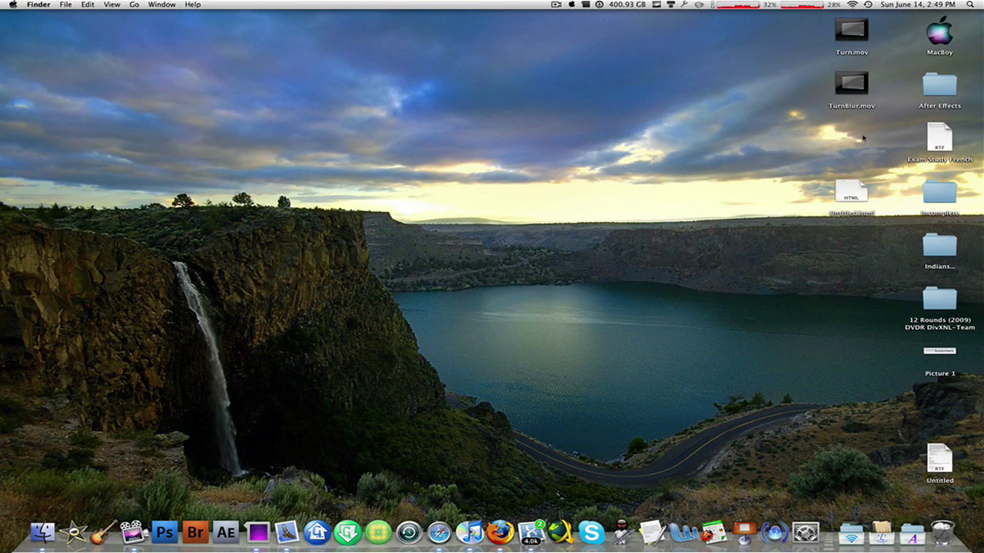
{"action": "left_click_drag", "start_coordinate": [865, 139], "coordinate": [747, 113]}
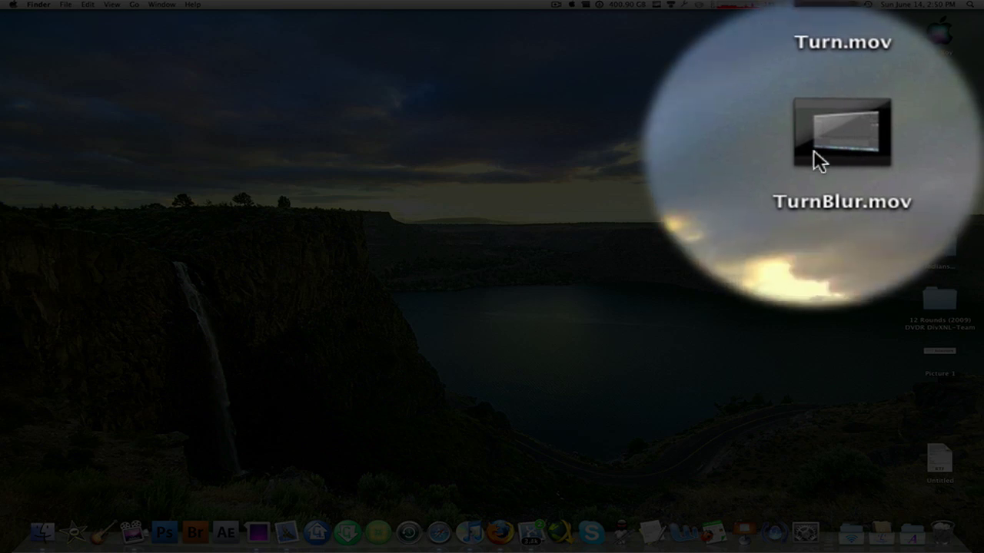
Open Turn.mov and TurnBlur.mov in QuickTime Player, reposition both windows and shrink Turn.mov.
{"action": "double_click", "coordinate": [850, 88]}
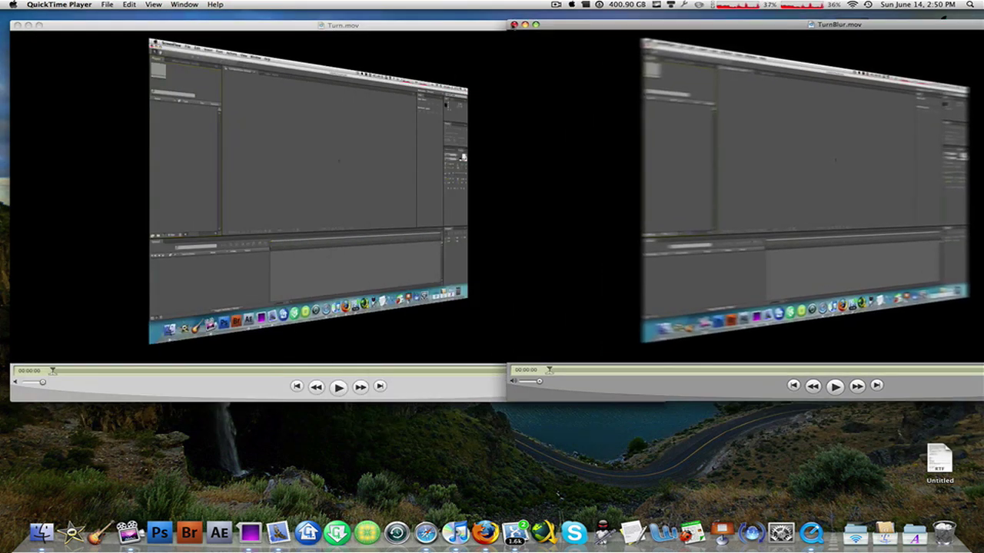
{"action": "left_click_drag", "start_coordinate": [451, 26], "coordinate": [440, 15]}
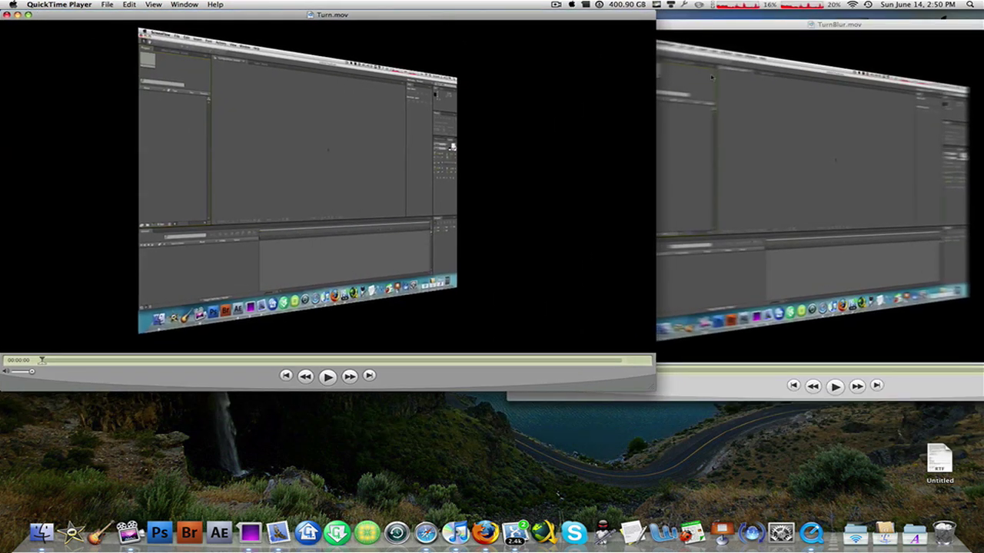
{"action": "left_click", "coordinate": [776, 26]}
{"action": "left_click_drag", "start_coordinate": [776, 25], "coordinate": [802, 15]}
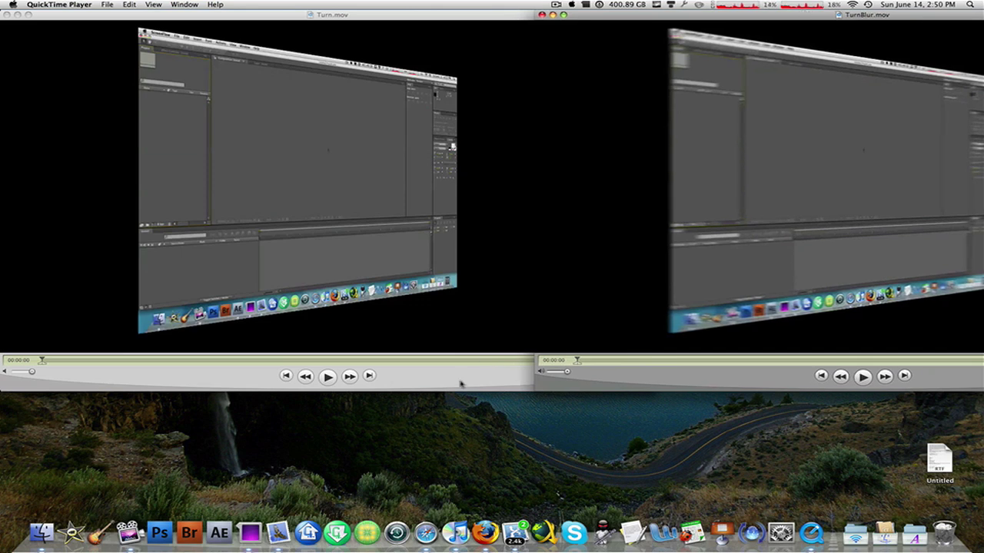
{"action": "left_click", "coordinate": [461, 382]}
{"action": "left_click_drag", "start_coordinate": [650, 389], "coordinate": [542, 329]}
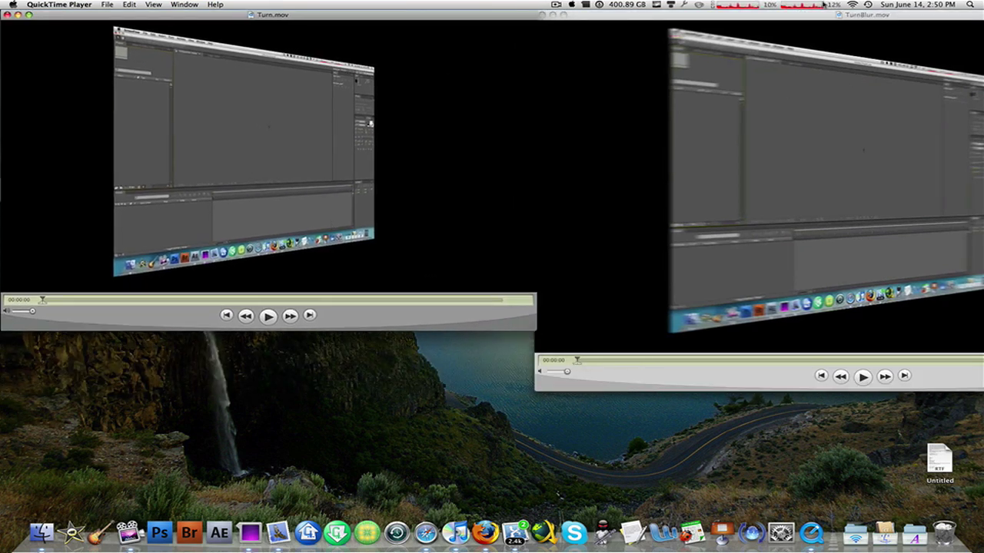
Shrink TurnBlur.mov, place it to the right of Turn.mov, and play Turn.mov.
{"action": "left_click_drag", "start_coordinate": [822, 14], "coordinate": [686, 14]}
{"action": "left_click_drag", "start_coordinate": [785, 14], "coordinate": [729, 14]}
{"action": "left_click_drag", "start_coordinate": [798, 21], "coordinate": [734, 21]}
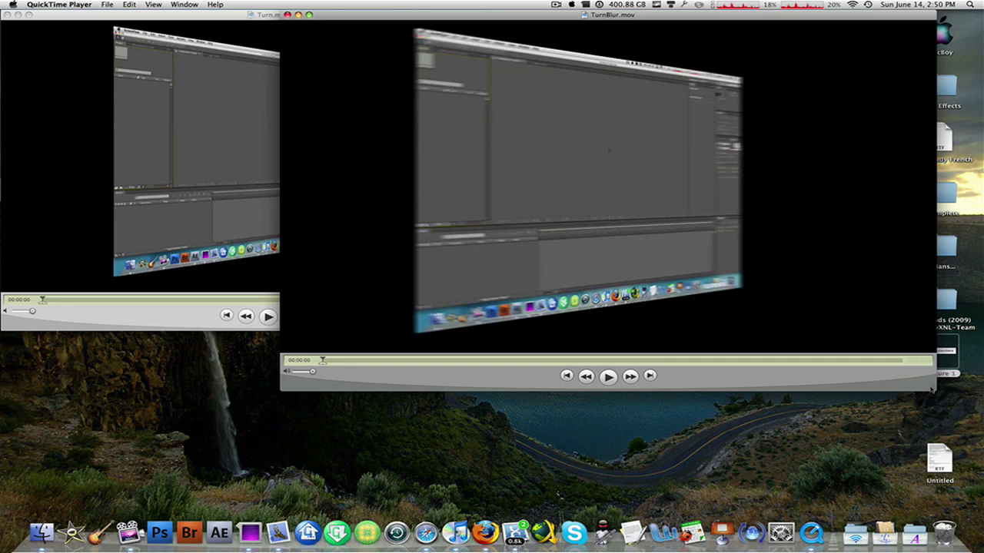
{"action": "left_click_drag", "start_coordinate": [933, 380], "coordinate": [816, 331]}
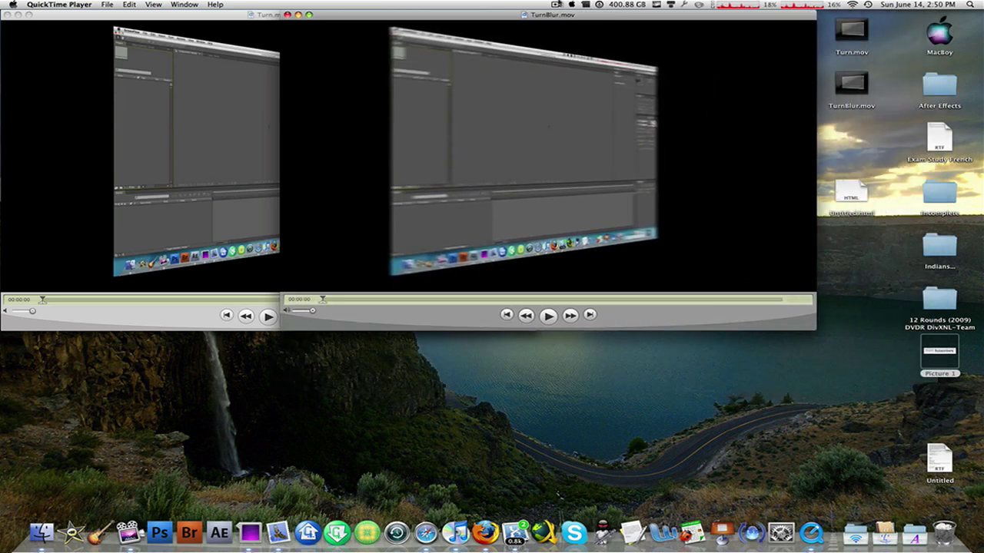
{"action": "left_click_drag", "start_coordinate": [561, 21], "coordinate": [728, 3]}
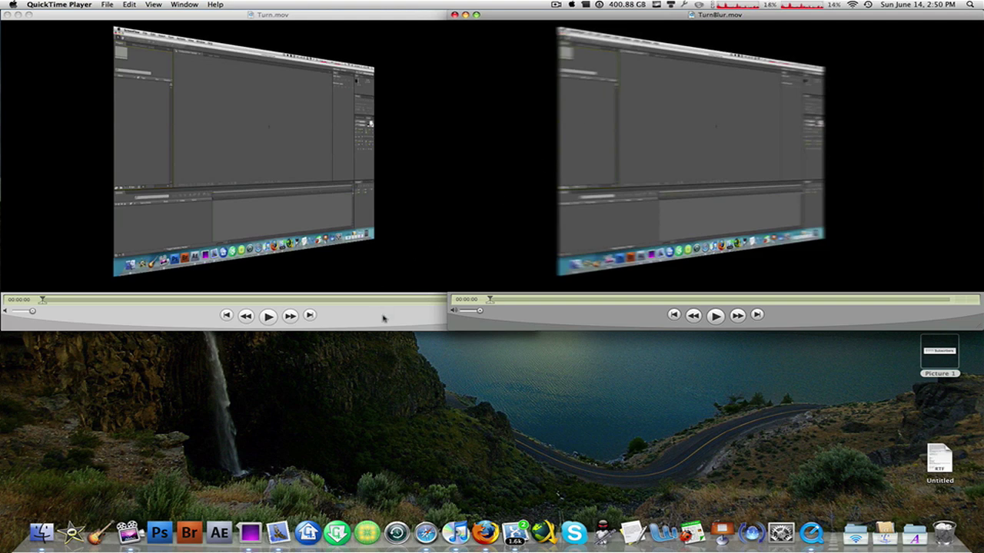
{"action": "left_click", "coordinate": [307, 217]}
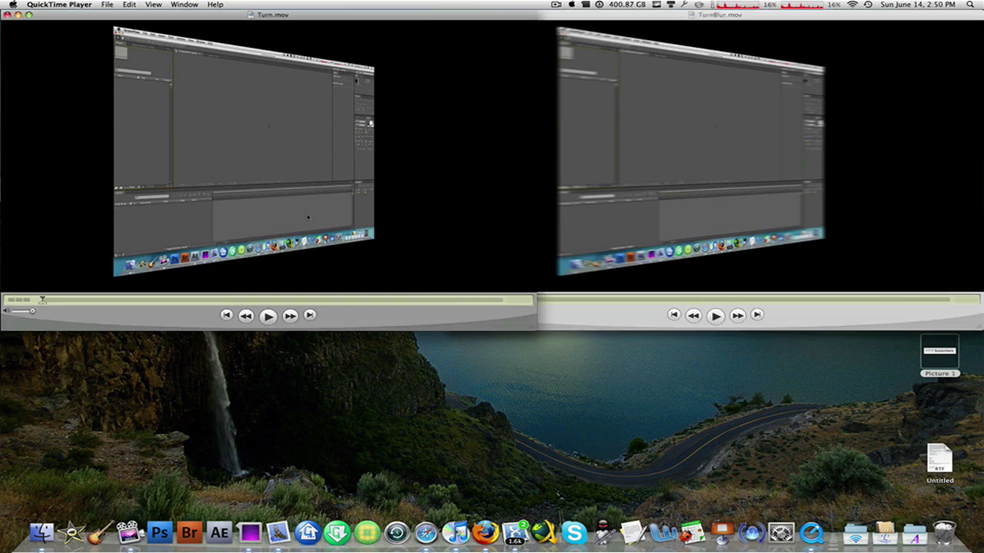
{"action": "left_click", "coordinate": [262, 318]}
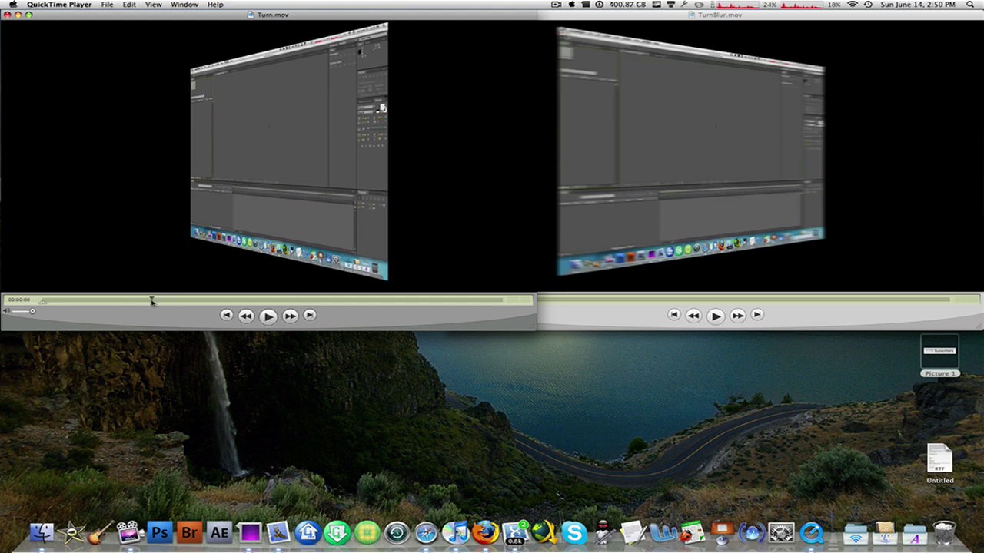
Play Turn.mov, rewind and replay it from the start, then play TurnBlur.mov.
{"action": "left_click", "coordinate": [267, 316]}
{"action": "left_click_drag", "start_coordinate": [501, 299], "coordinate": [24, 283]}
{"action": "left_click", "coordinate": [268, 315]}
{"action": "left_click", "coordinate": [701, 165]}
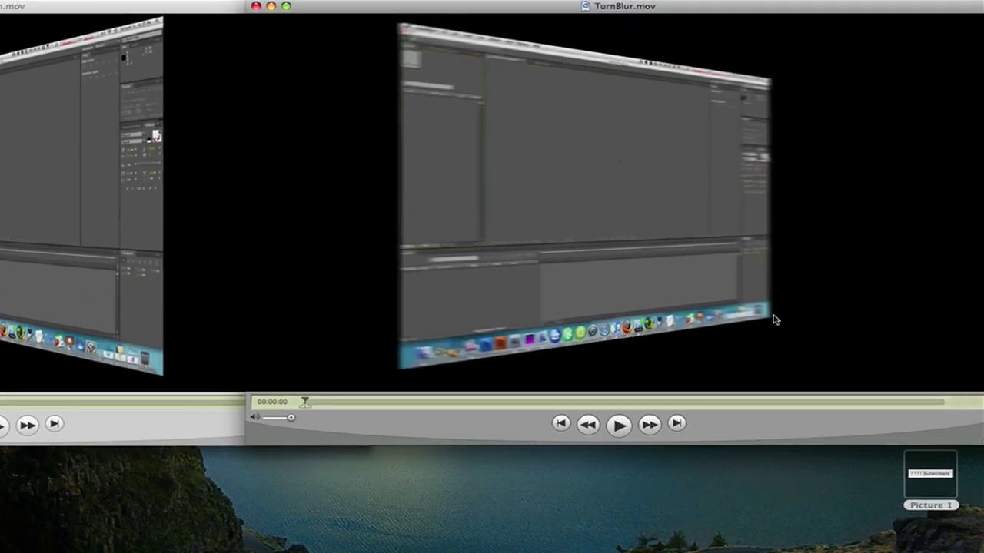
{"action": "left_click", "coordinate": [625, 420]}
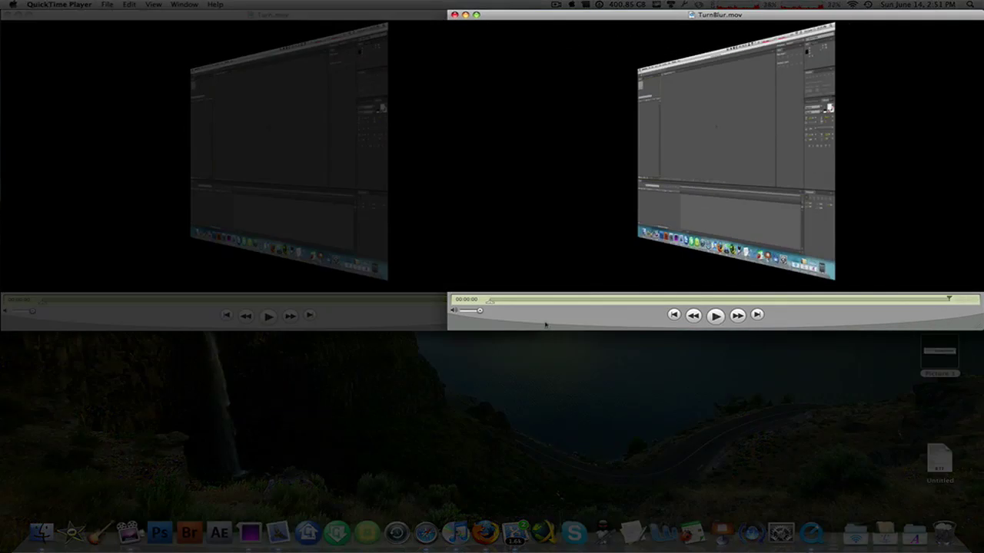
Alternate playing Turn.mov and TurnBlur.mov to compare the rotation with and without blur.
{"action": "left_click", "coordinate": [179, 288]}
{"action": "left_click", "coordinate": [269, 316]}
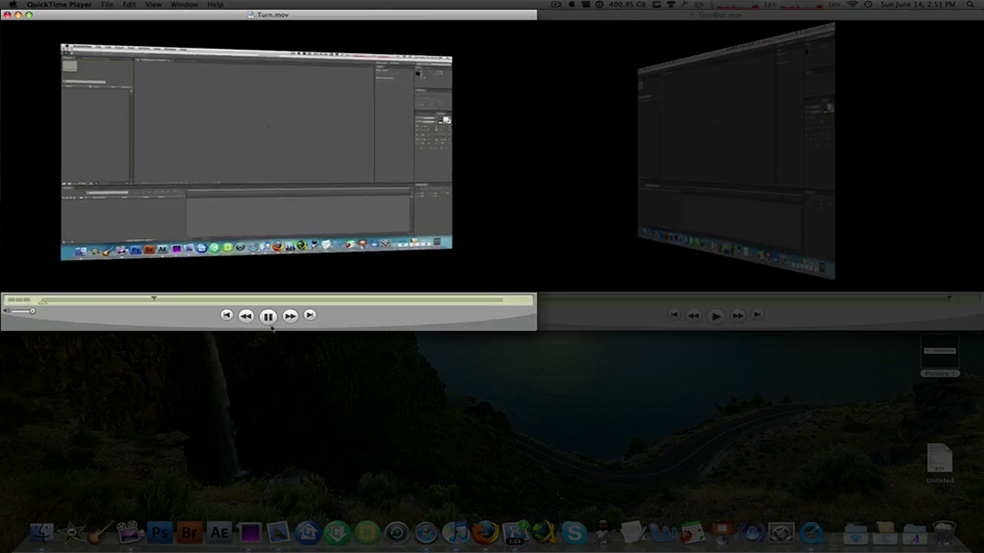
{"action": "left_click", "coordinate": [718, 320]}
{"action": "left_click", "coordinate": [718, 320]}
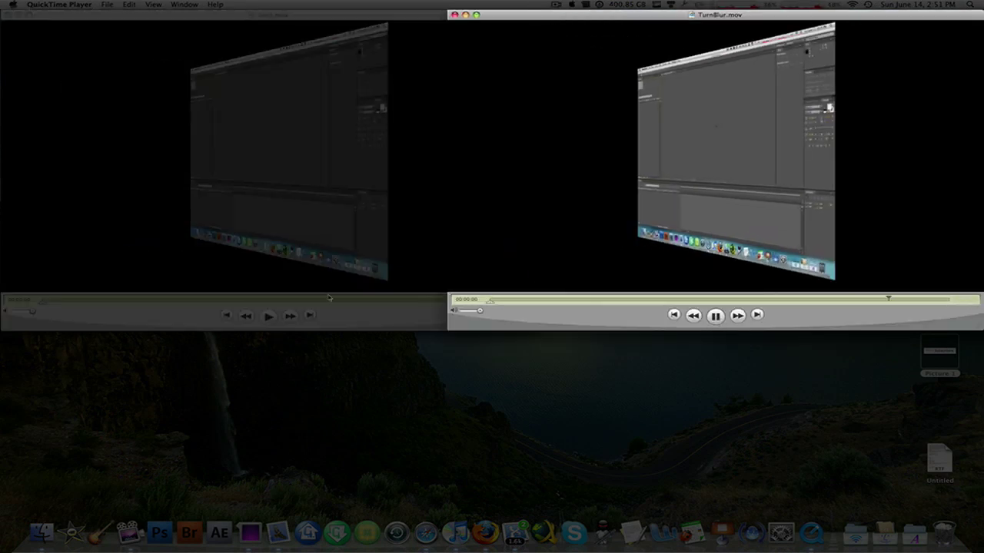
{"action": "left_click", "coordinate": [268, 316]}
{"action": "left_click", "coordinate": [268, 316]}
{"action": "left_click", "coordinate": [718, 319]}
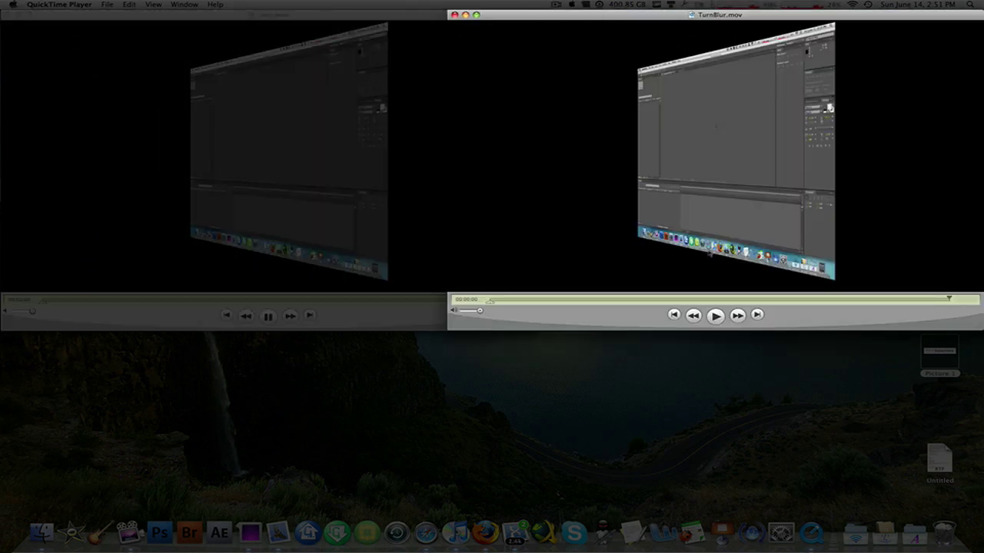
{"action": "left_click", "coordinate": [715, 316]}
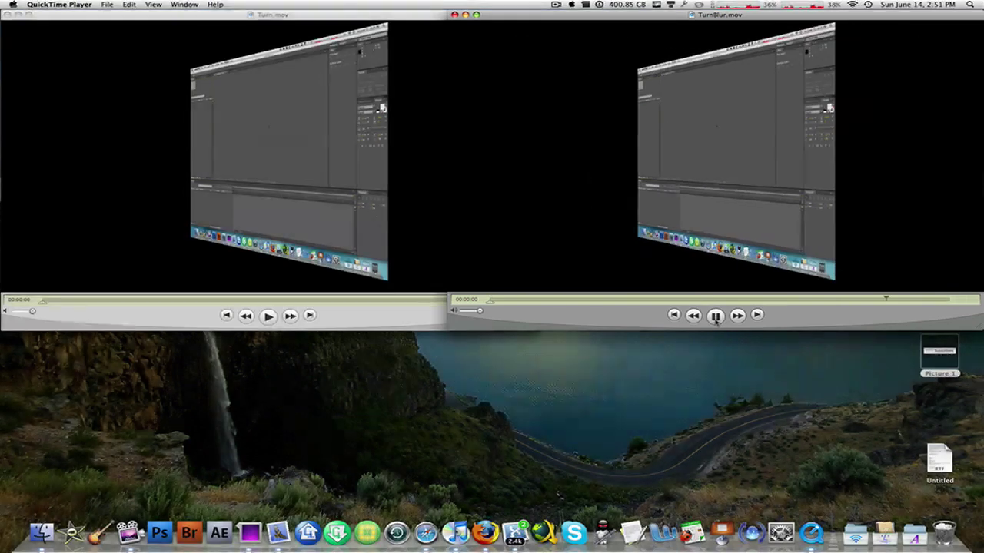
{"action": "left_click", "coordinate": [332, 282]}
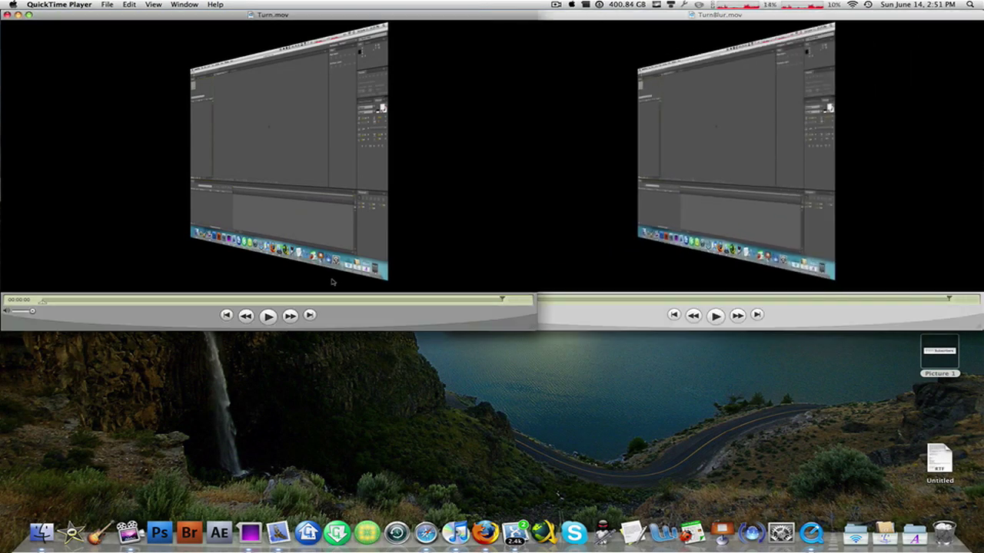
{"action": "left_click", "coordinate": [268, 315]}
Replay Turn.mov, then bring TurnBlur.mov forward and play it.
{"action": "left_click", "coordinate": [269, 315]}
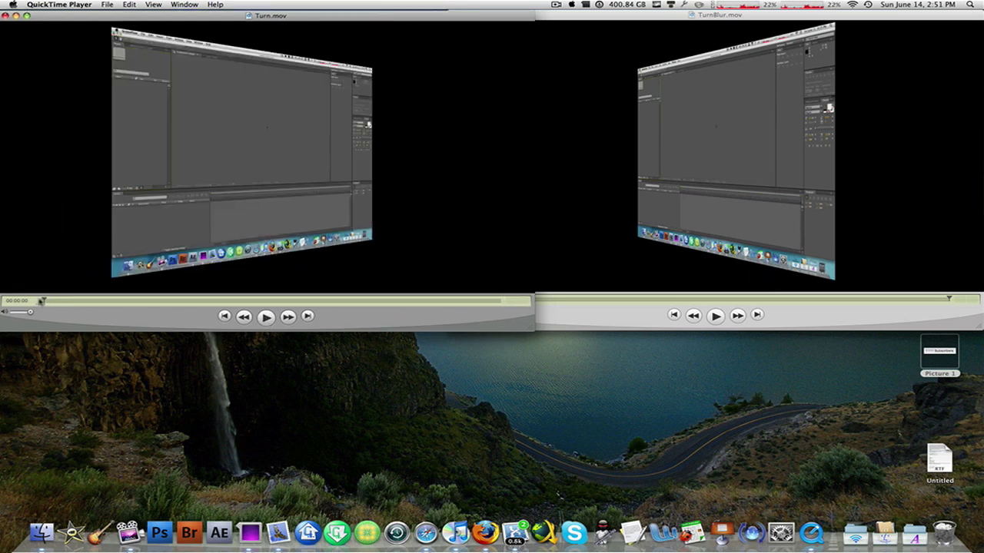
{"action": "left_click", "coordinate": [687, 298]}
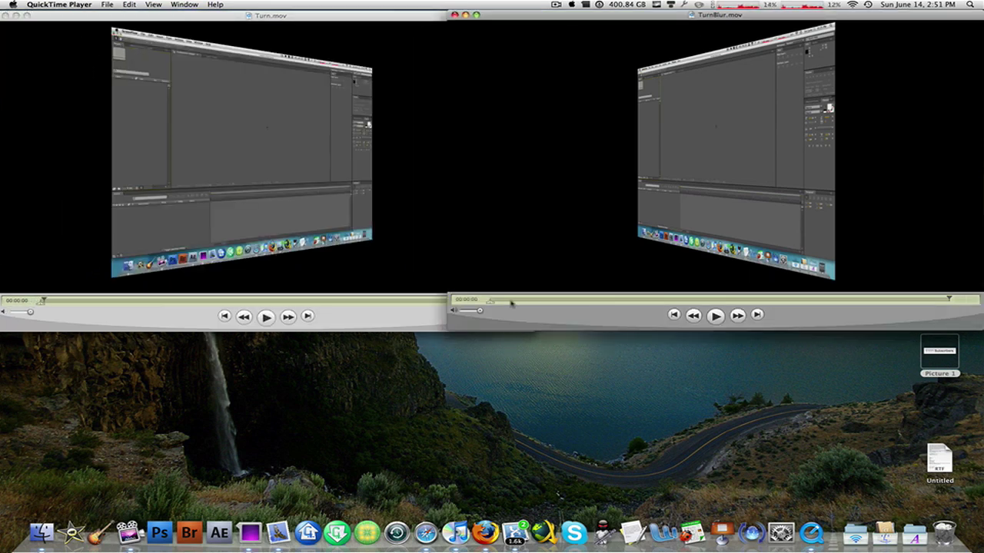
{"action": "left_click", "coordinate": [315, 12]}
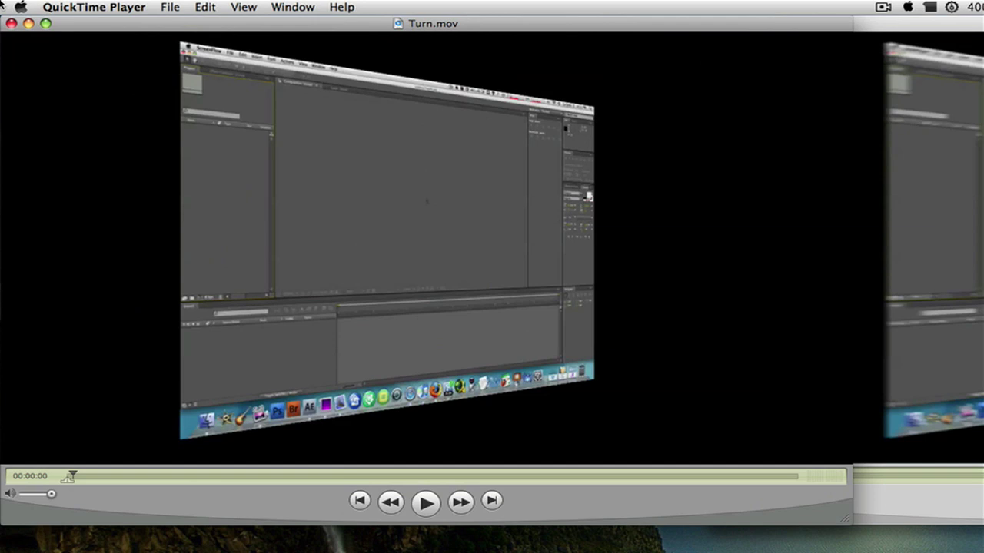
{"action": "left_click", "coordinate": [884, 47]}
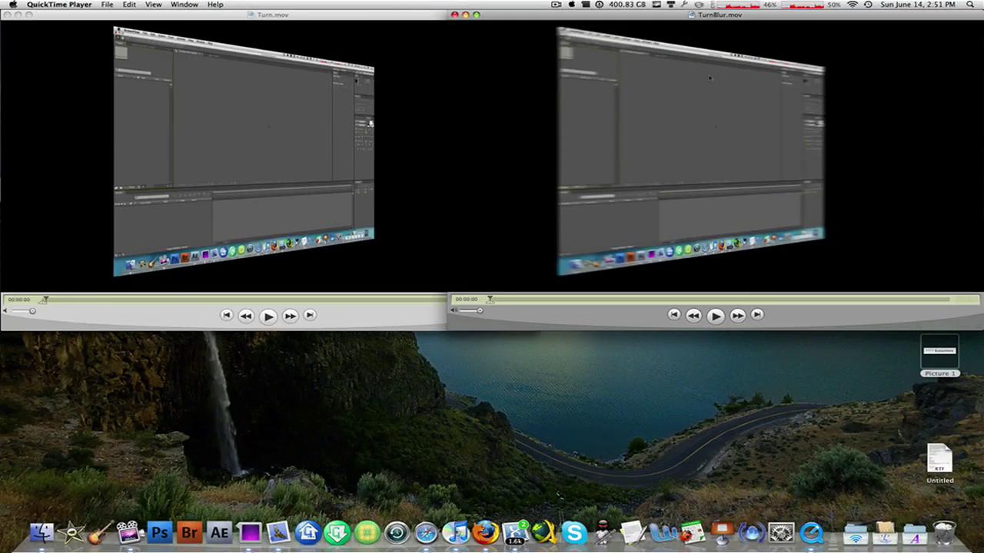
{"action": "left_click", "coordinate": [718, 321]}
Play Turn.mov once more, then quit QuickTime Player.
{"action": "left_click", "coordinate": [319, 226]}
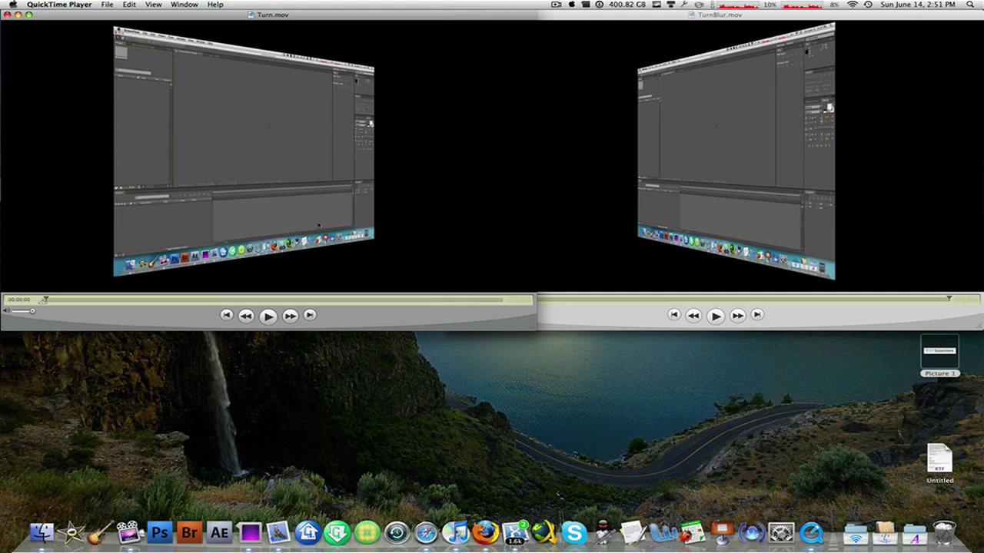
{"action": "left_click", "coordinate": [268, 316]}
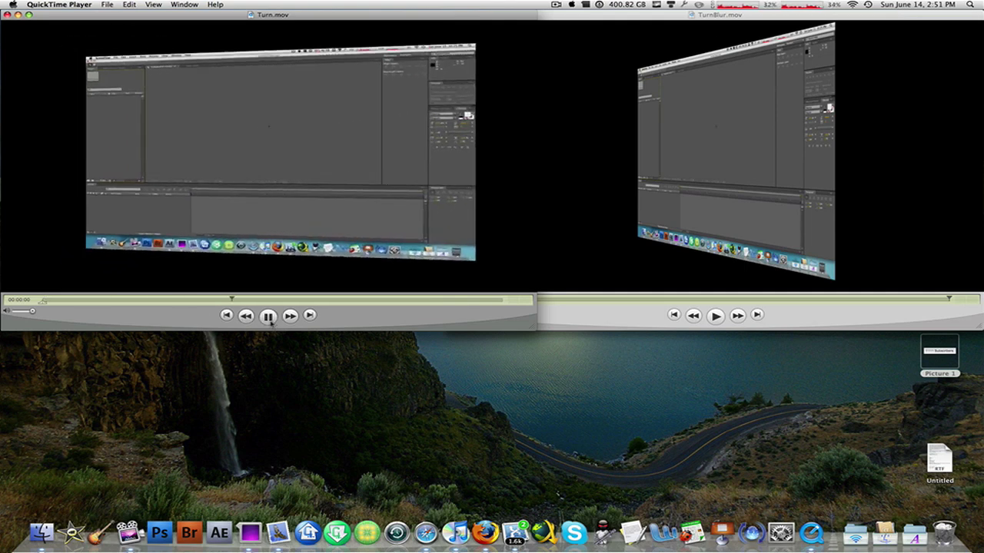
{"action": "key", "text": "super+grave"}
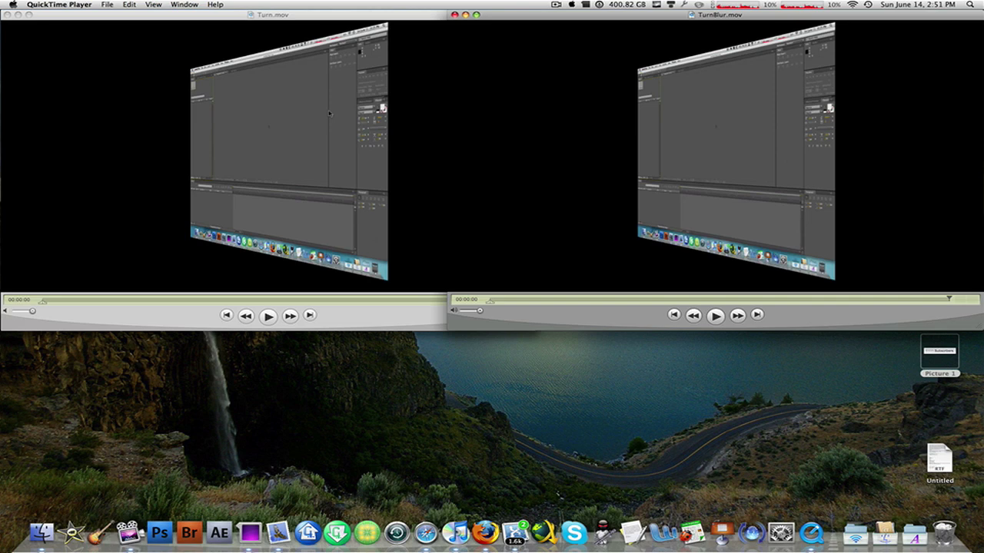
{"action": "key", "text": "super+q"}
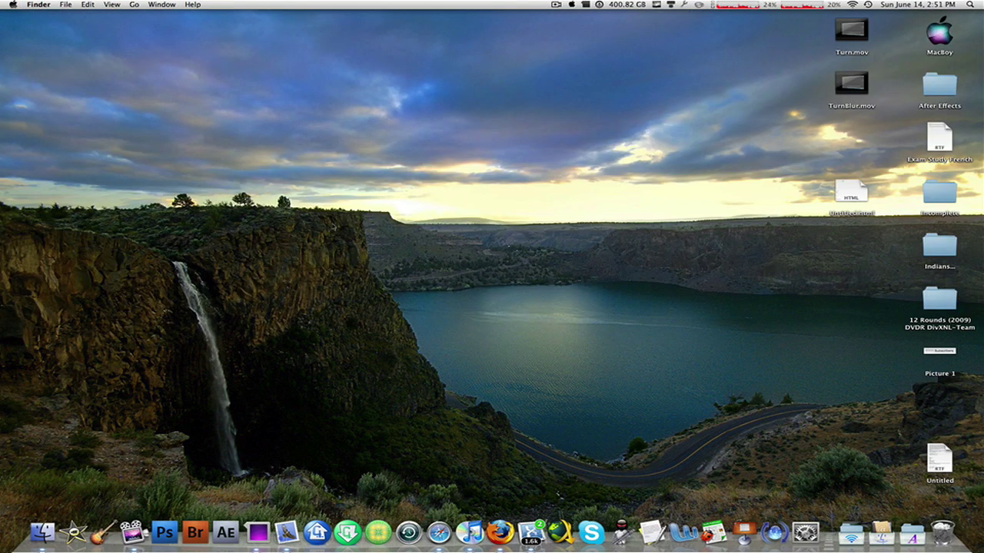